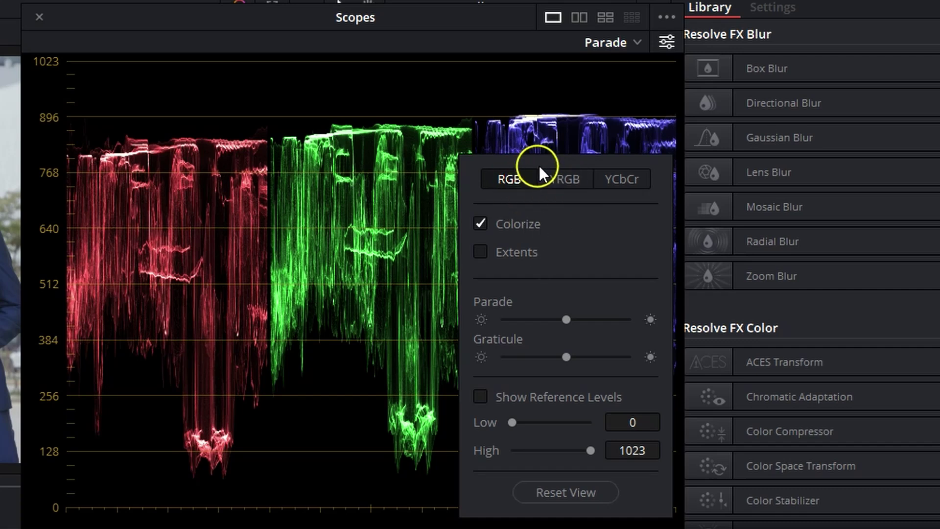
# - Move the parade settings off the graph, and view the parade in YRGB and in YCbCr mode
pyautogui.moveTo(539, 163); pyautogui.dragTo(774, 146)
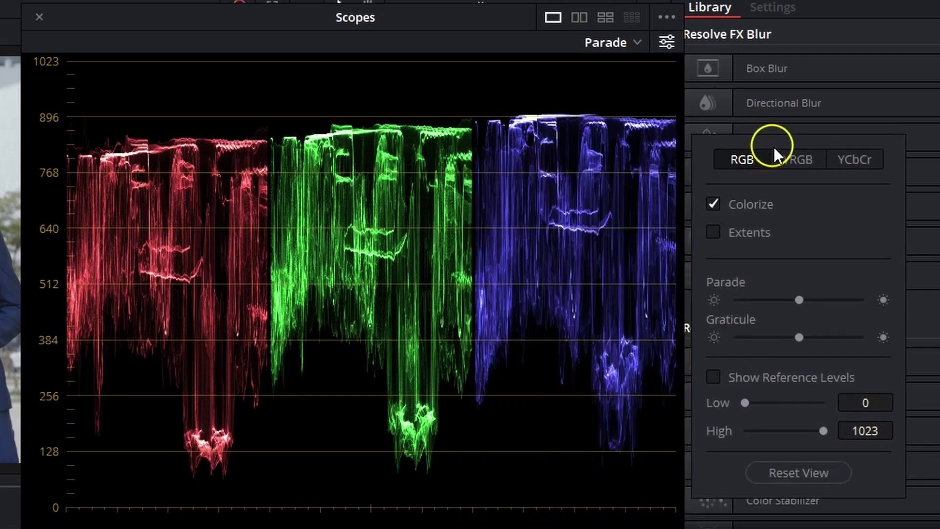
pyautogui.click(802, 164)
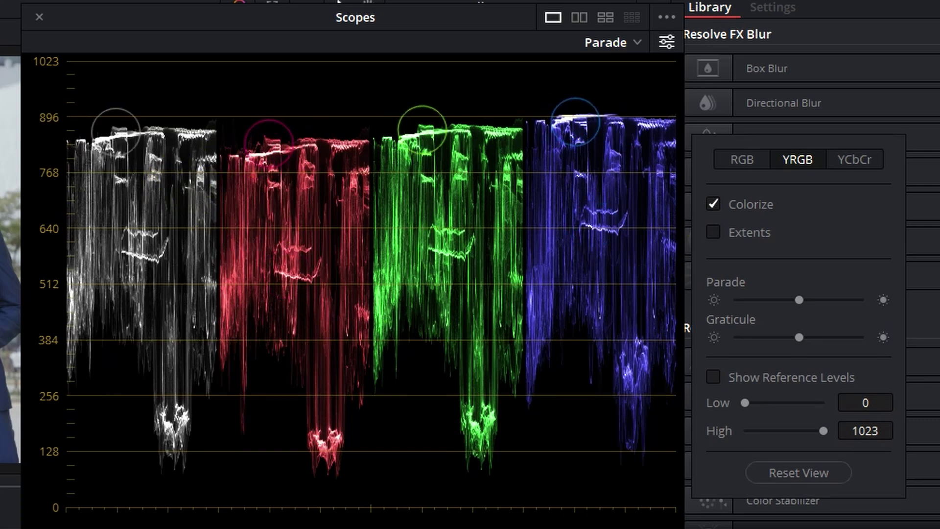
pyautogui.click(878, 158)
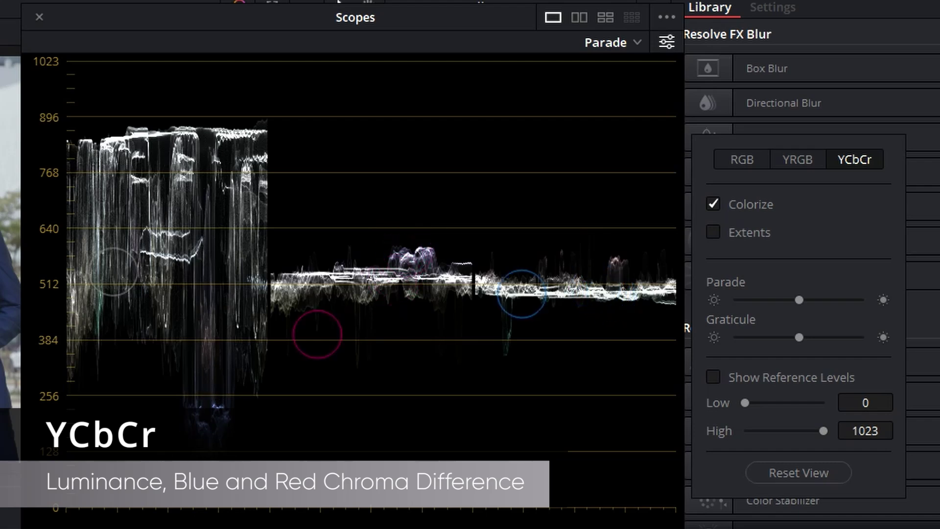
# - Try the parade's Colorize and Extents options, keeping only Colorize on, and adjust the parade and graticule brightness
pyautogui.click(760, 209)
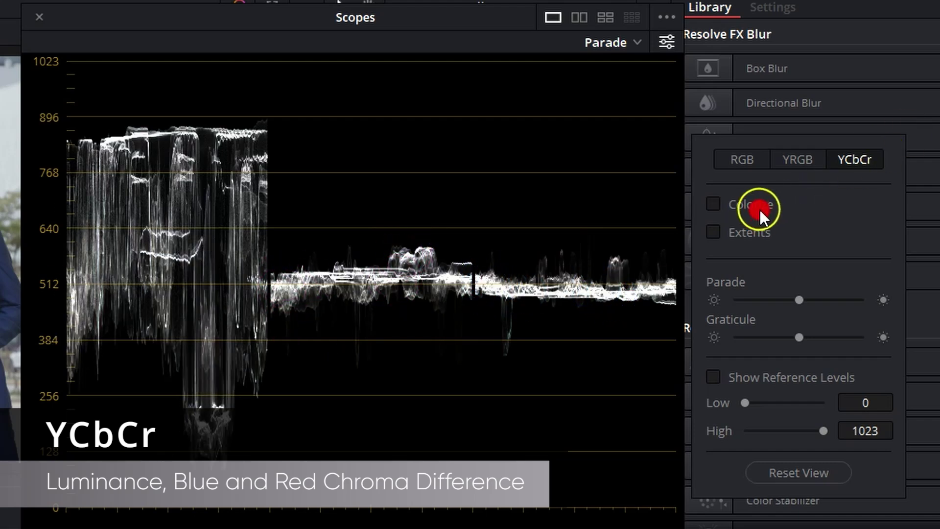
pyautogui.click(760, 210)
pyautogui.click(760, 233)
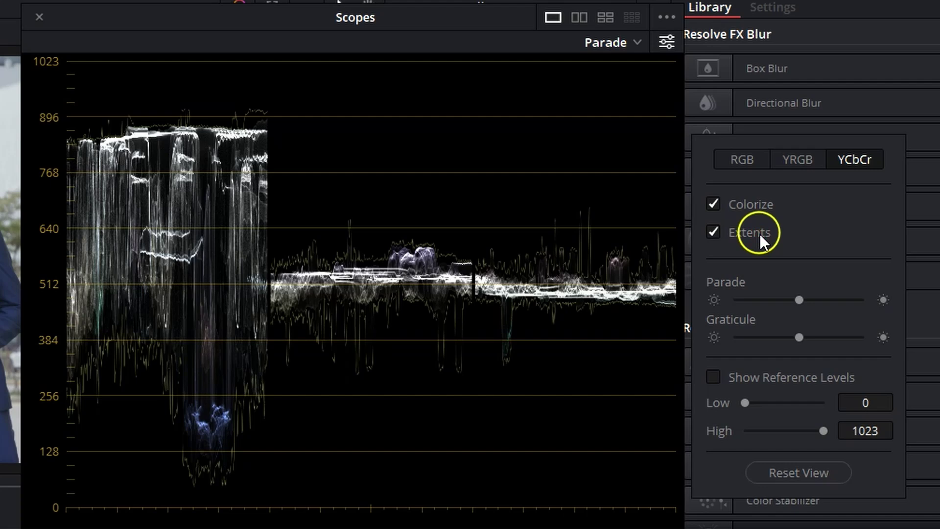
pyautogui.click(760, 234)
pyautogui.moveTo(799, 296); pyautogui.dragTo(833, 301)
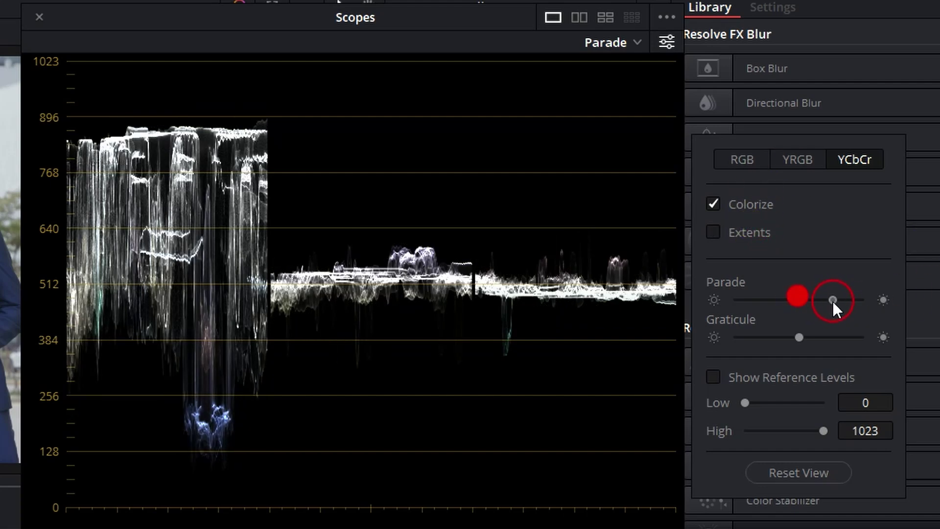
pyautogui.moveTo(799, 337); pyautogui.dragTo(803, 345)
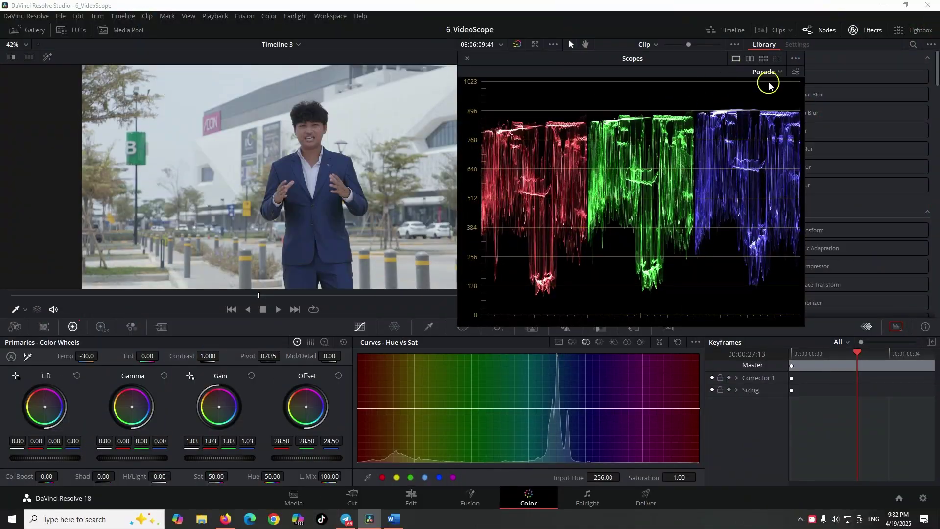
# - Switch the scope from Parade to Waveform and examine the trace along its 0 to 1023 level scale
pyautogui.click(770, 79)
pyautogui.click(782, 93)
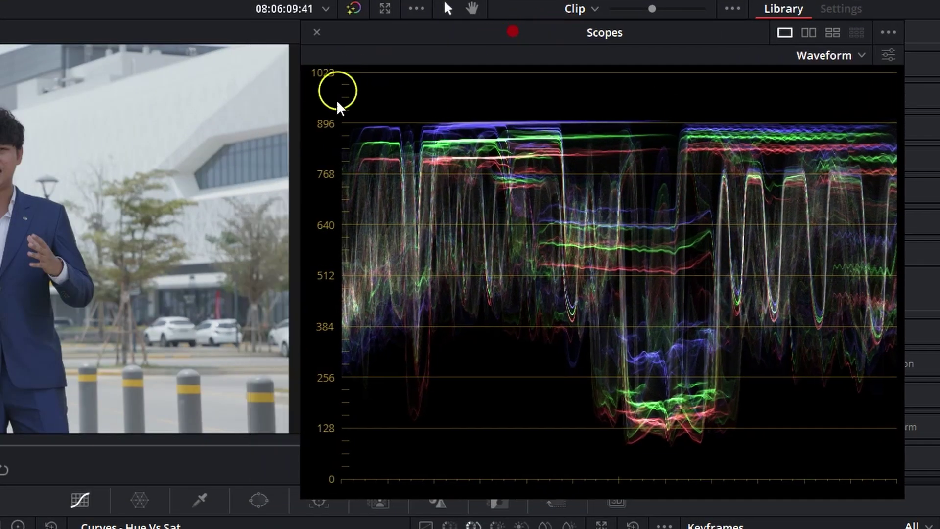
pyautogui.scroll(-2, 329, 426)
pyautogui.scroll(5, 336, 430)
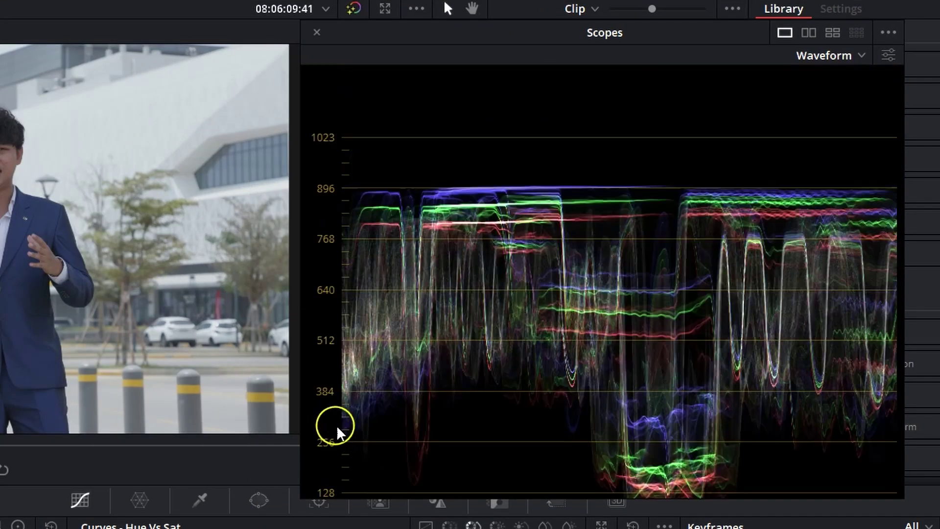
pyautogui.scroll(-3, 343, 221)
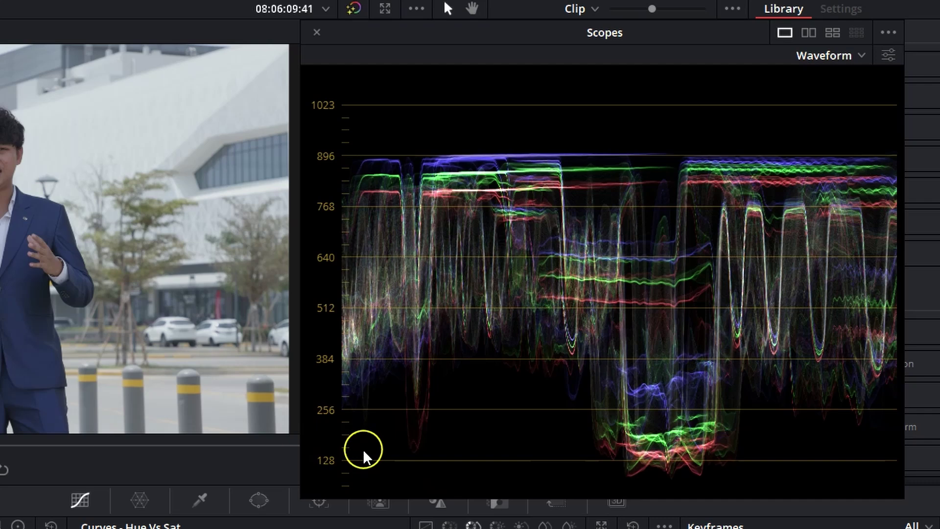
pyautogui.scroll(-2, 333, 343)
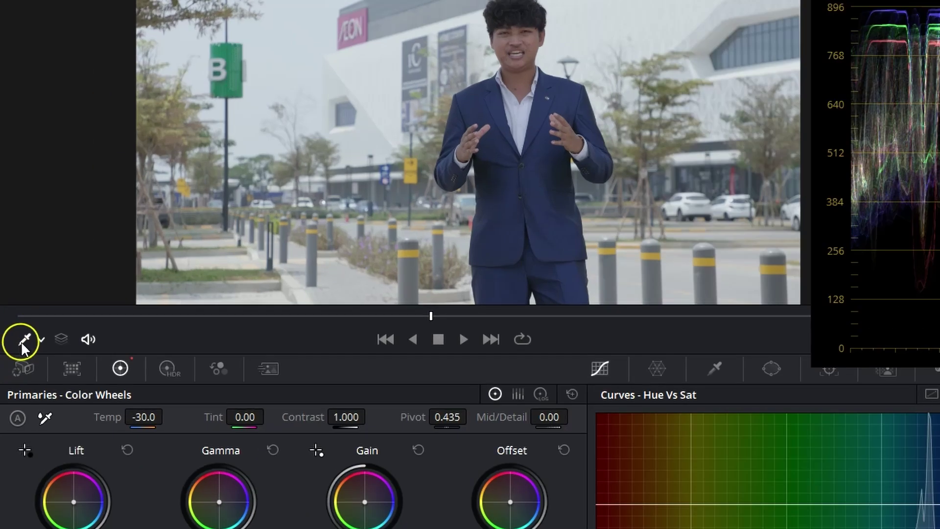
# - Set the viewer's on-screen control mode to Qualifier
pyautogui.click(14, 309)
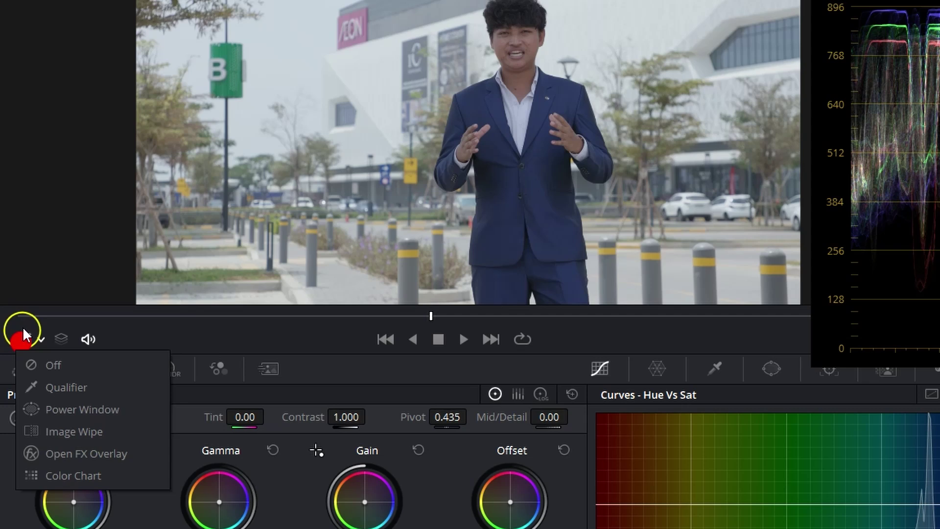
pyautogui.click(62, 383)
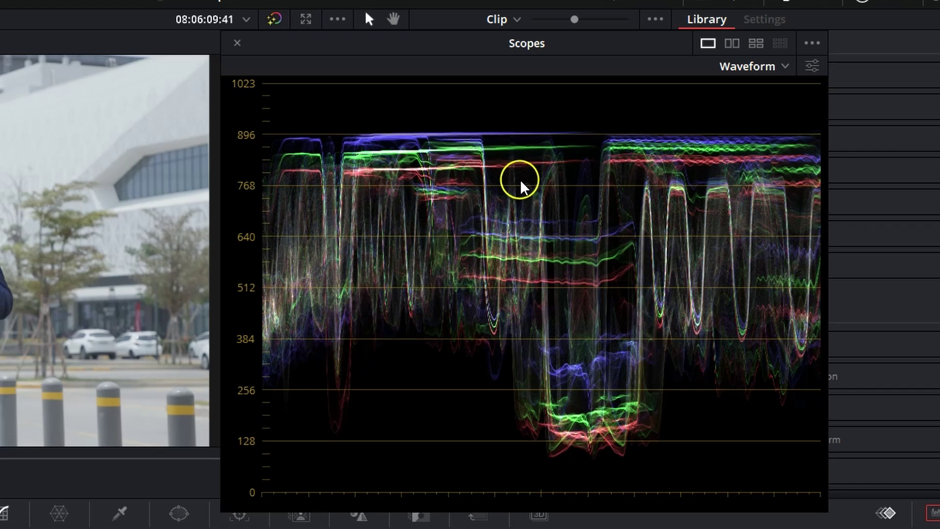
# - View the waveform in CbCr and Y modes, and return it to RGB
pyautogui.click(811, 66)
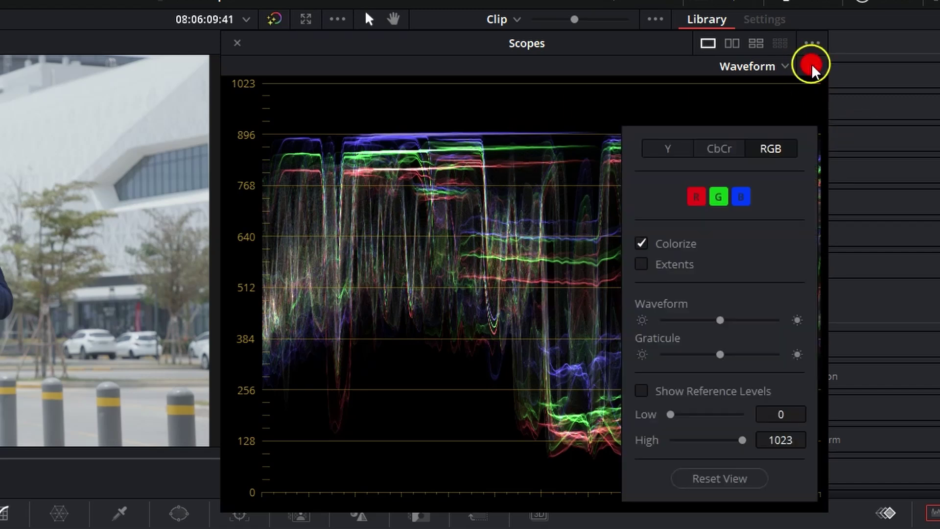
pyautogui.click(720, 148)
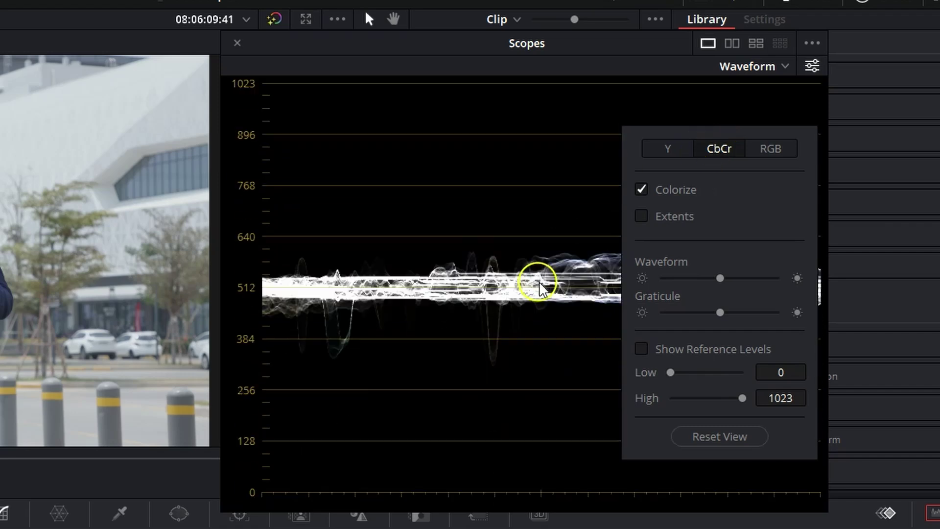
pyautogui.click(673, 150)
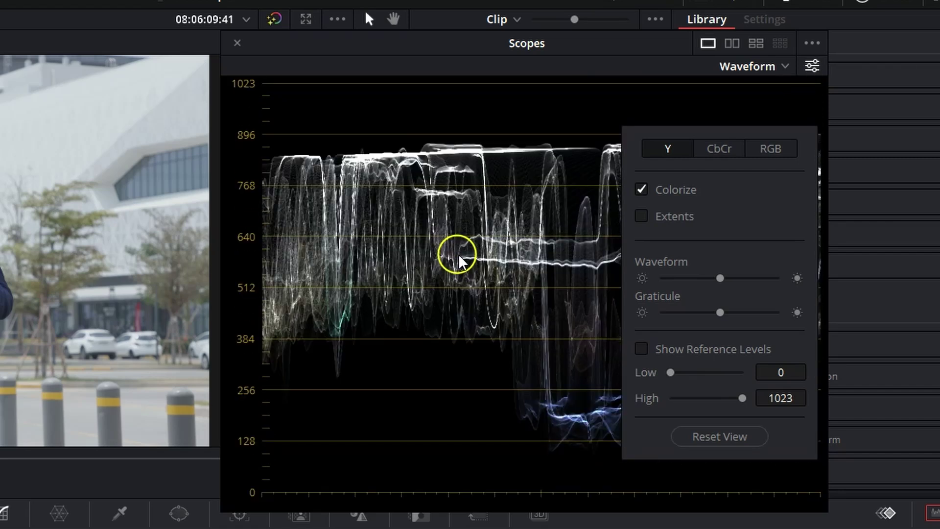
pyautogui.click(771, 150)
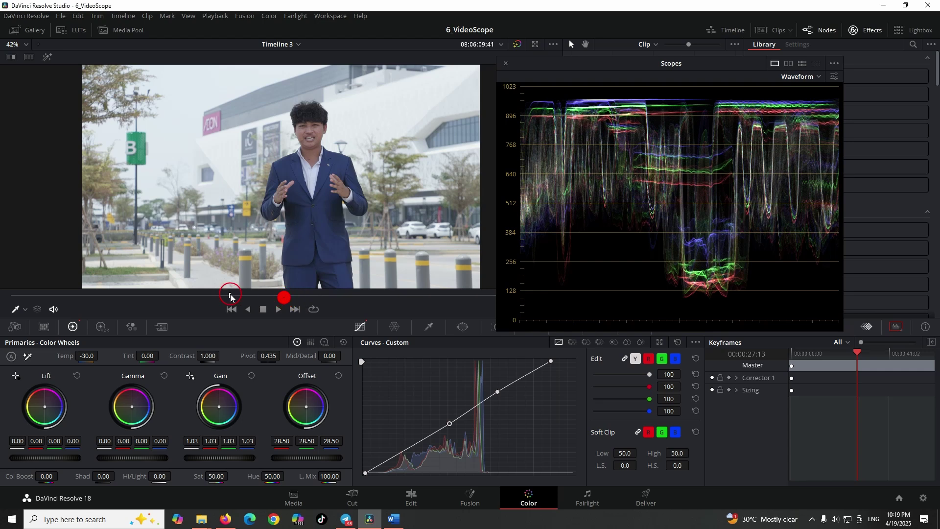
# - Scrub the clip to timecode 08:06:10:34 and switch the scope to Vectorscope
pyautogui.moveTo(230, 296); pyautogui.dragTo(279, 295)
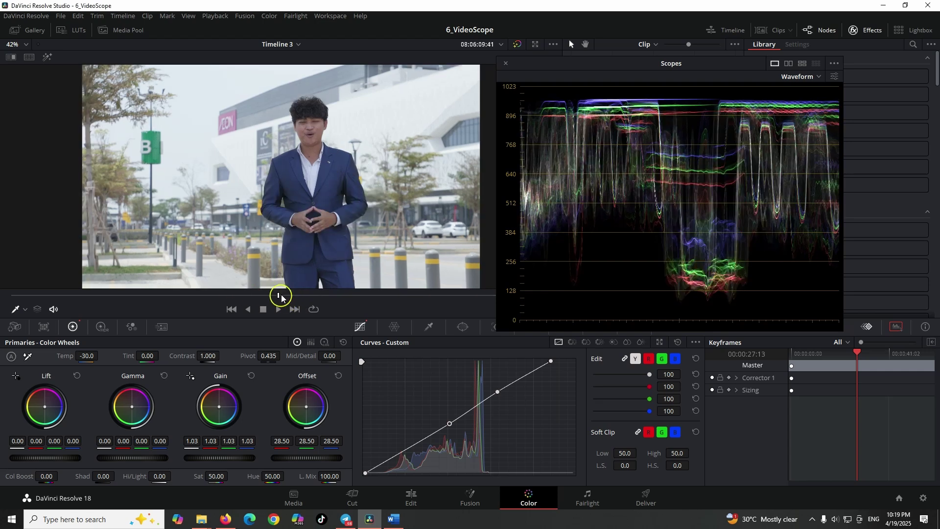
pyautogui.click(807, 76)
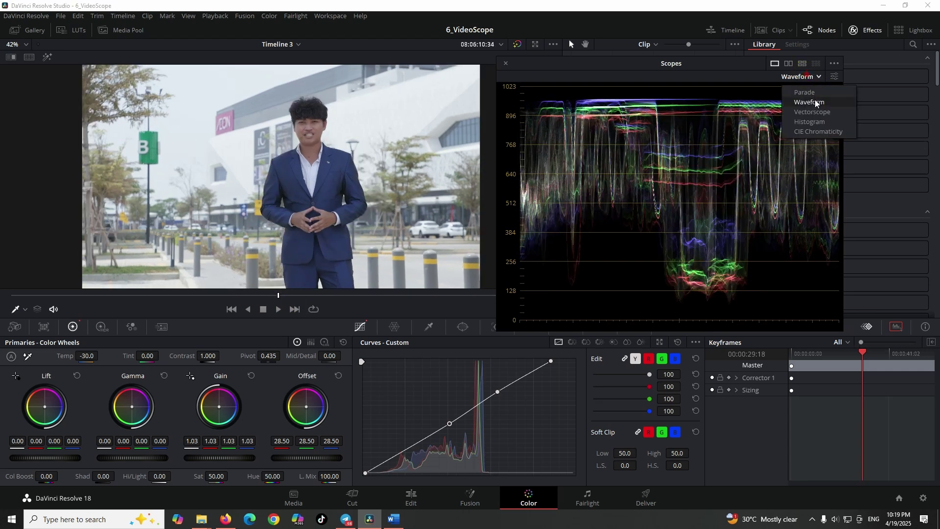
pyautogui.click(813, 112)
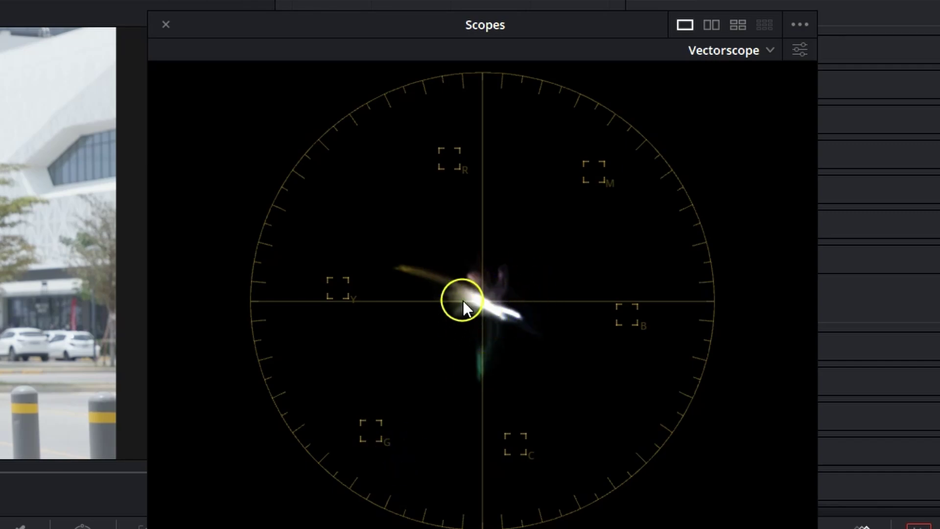
# - Try shifting the image's color balance toward yellow and red while watching the vectorscope, and restore the original colors
pyautogui.moveTo(88, 356)
pyautogui.mouseDown()
pyautogui.moveTo(164, 357)
pyautogui.moveTo(141, 360)
pyautogui.mouseUp()
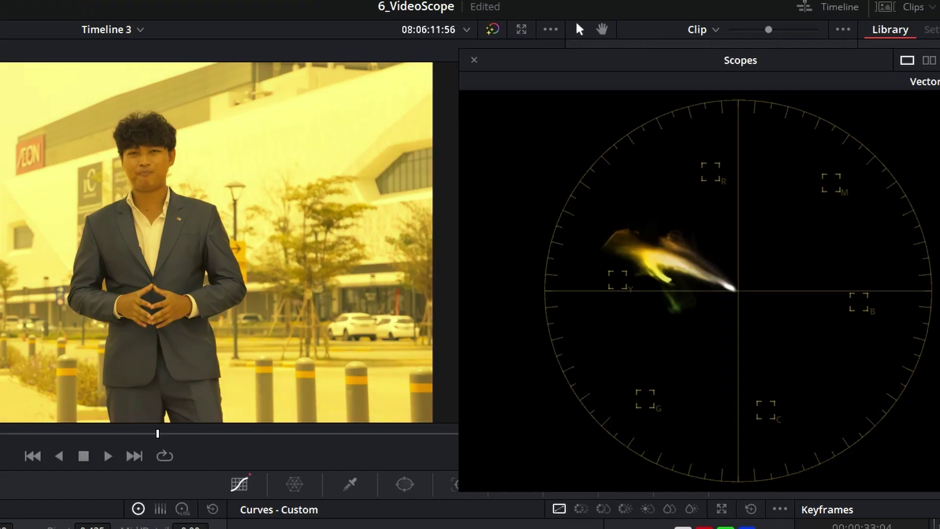
pyautogui.moveTo(98, 528); pyautogui.dragTo(103, 528)
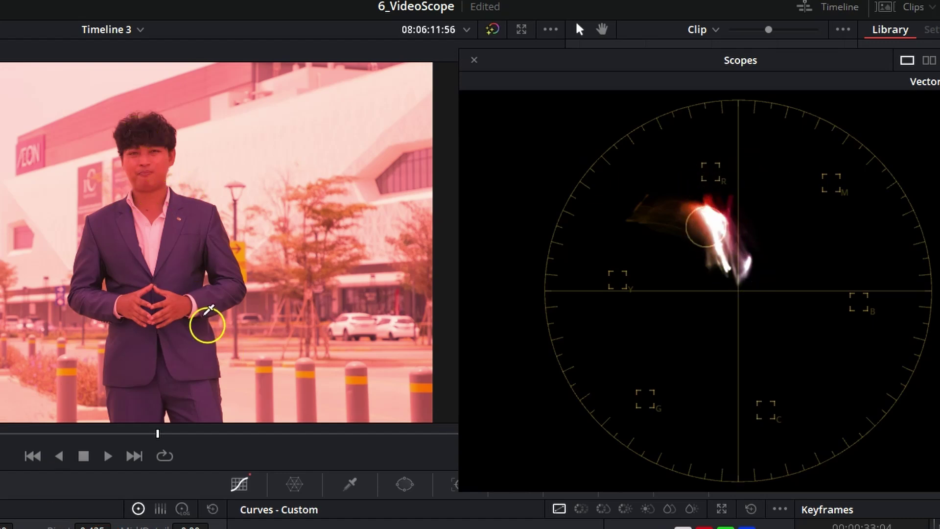
pyautogui.hotkey('ctrl', 'z')
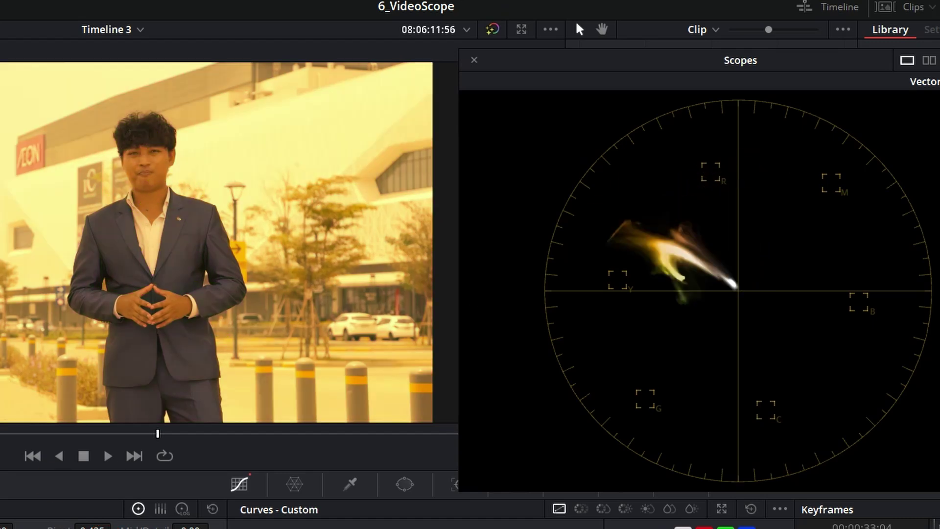
pyautogui.click(380, 390)
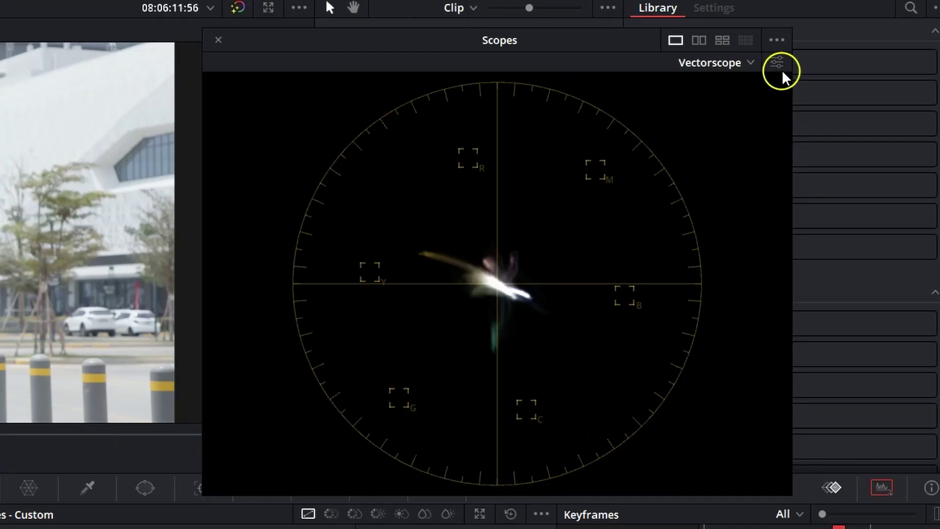
# - View the vectorscope's Low and Mid tonal ranges with its settings moved off the graph, and leave it on High
pyautogui.click(778, 64)
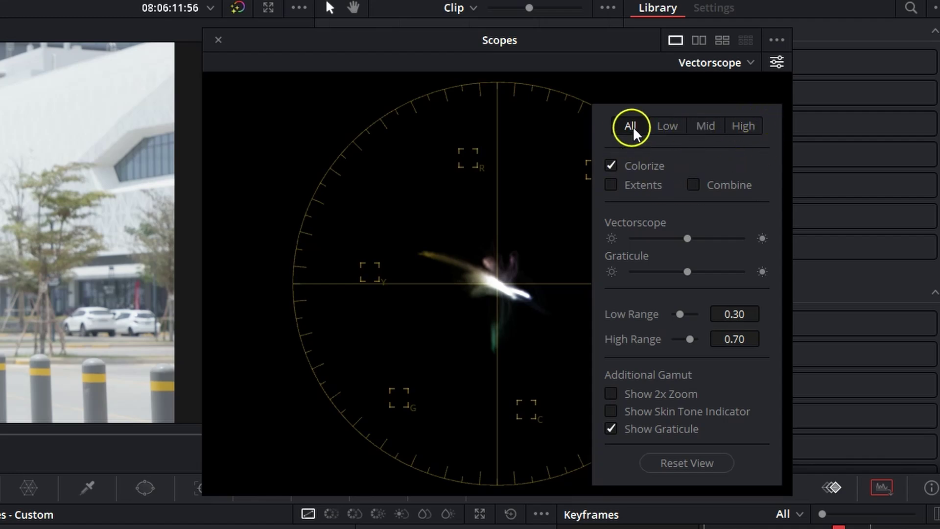
pyautogui.click(670, 134)
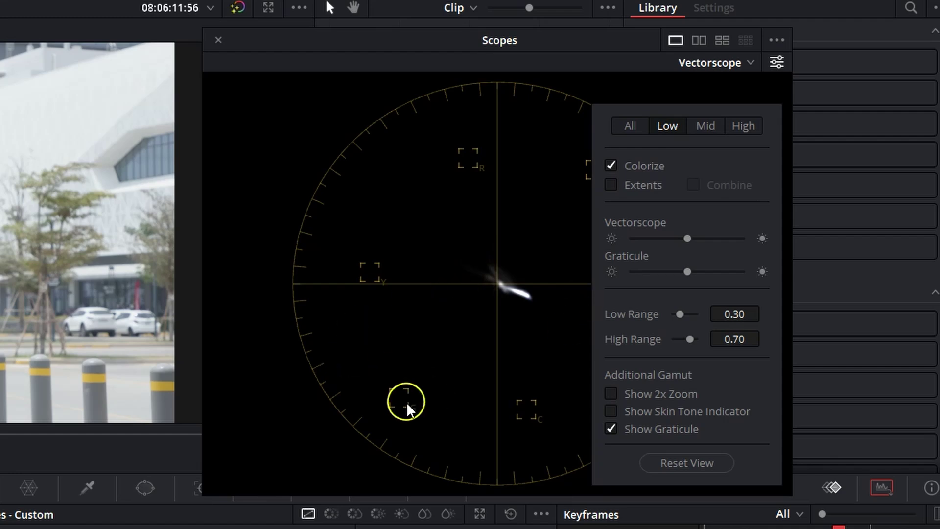
pyautogui.moveTo(666, 116); pyautogui.dragTo(132, 117)
pyautogui.click(173, 127)
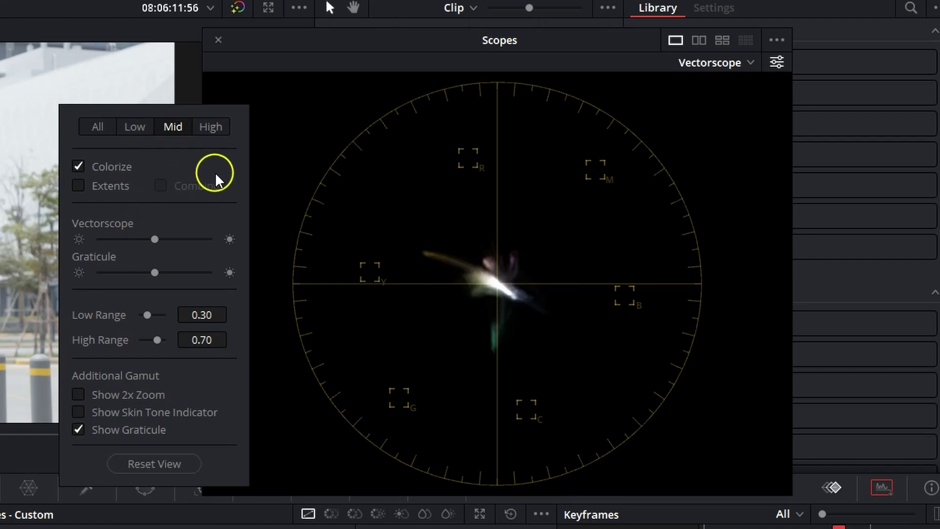
pyautogui.click(211, 128)
pyautogui.click(499, 288)
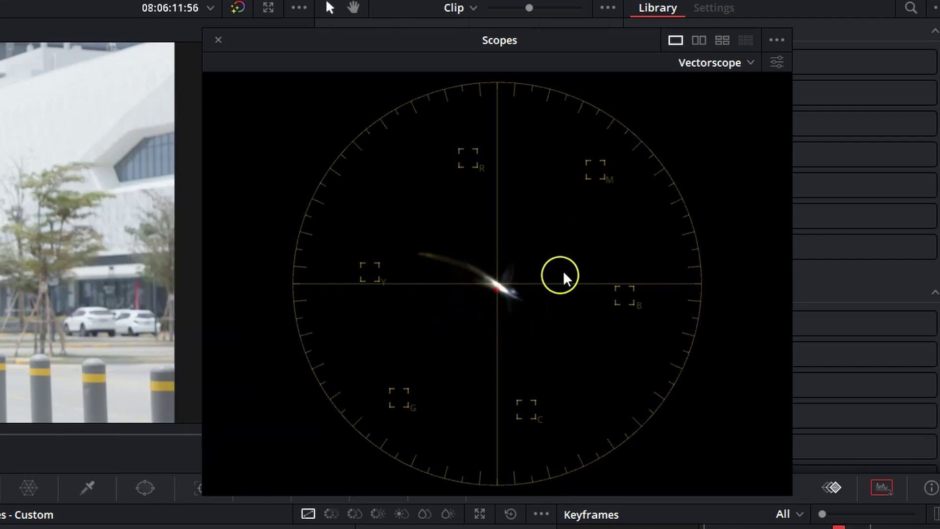
# - Toggle the vectorscope's Extents outline on and off, and enable Show Skin Tone Indicator
pyautogui.click(781, 61)
pyautogui.moveTo(701, 118); pyautogui.dragTo(39, 145)
pyautogui.click(189, 124)
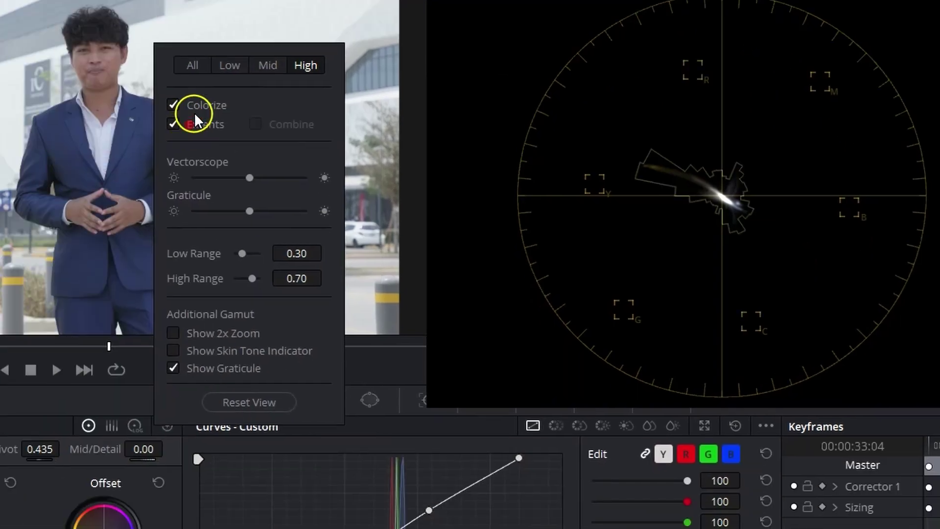
pyautogui.click(195, 124)
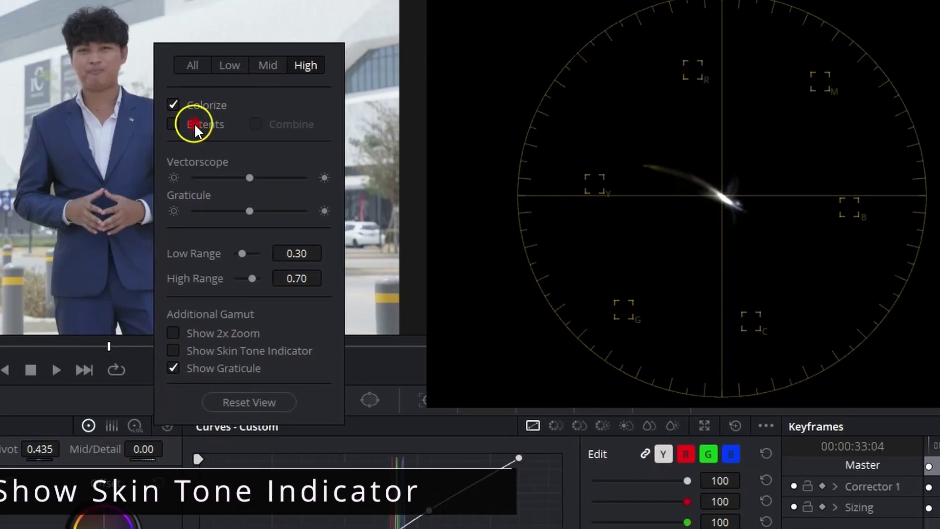
pyautogui.click(243, 349)
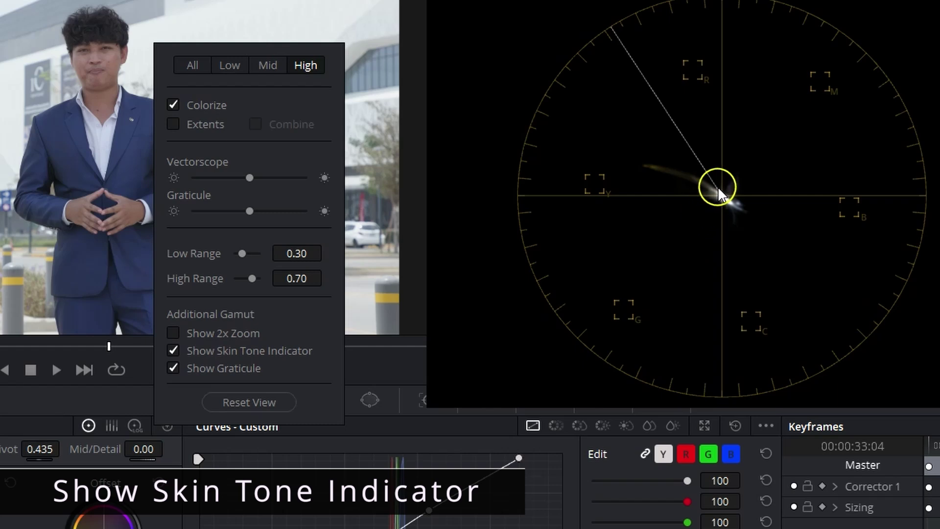